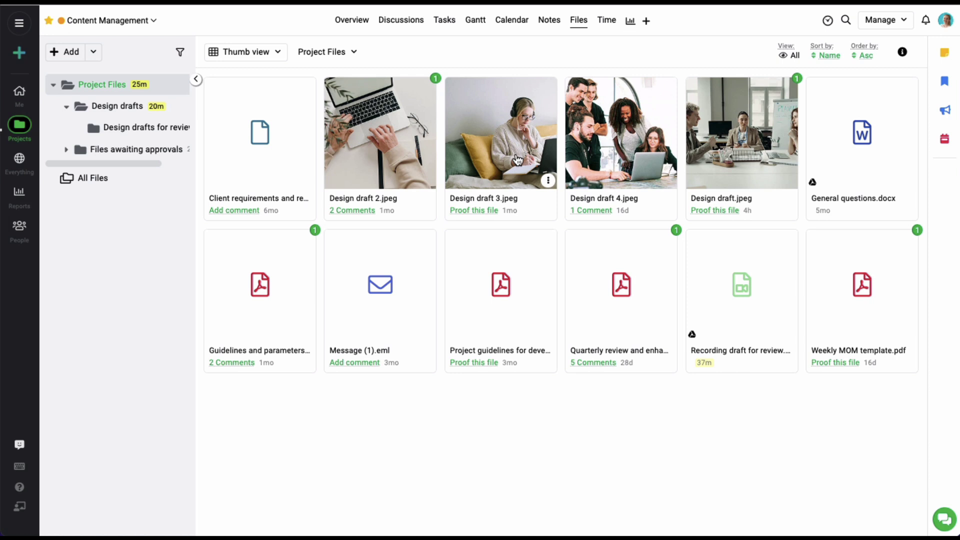
# Create a folder titled 'Client files' under Project Files and glance at its actions menu.
pyautogui.click(97, 57)
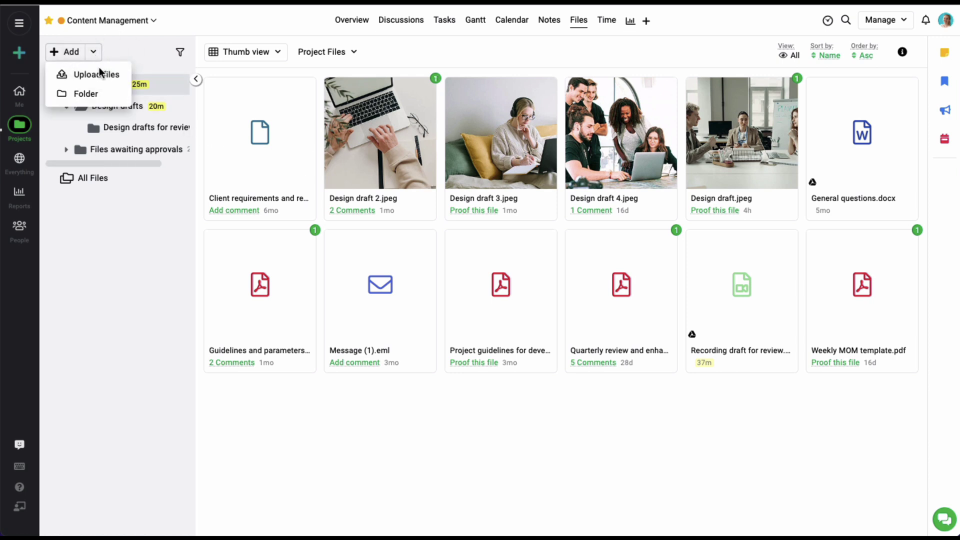
pyautogui.click(108, 95)
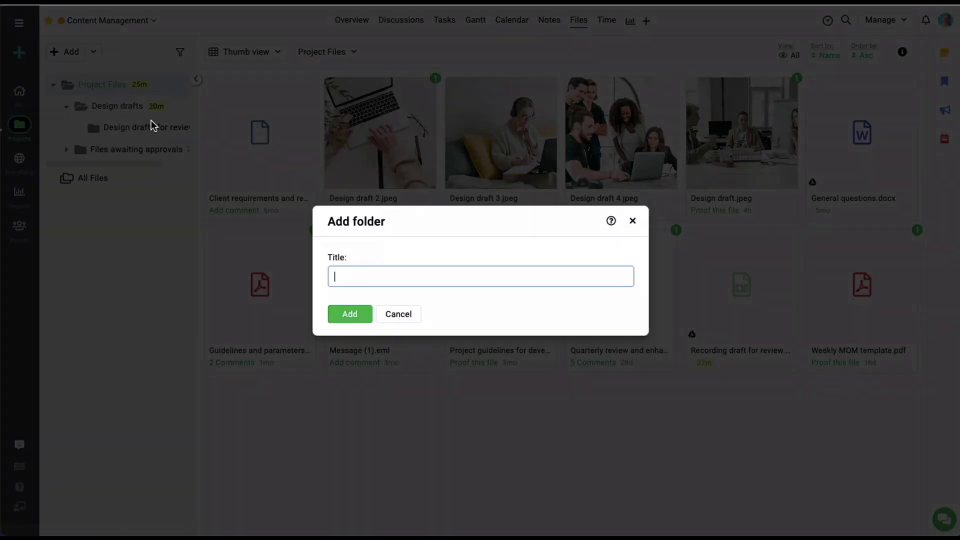
pyautogui.write('Client files')
pyautogui.click(344, 309)
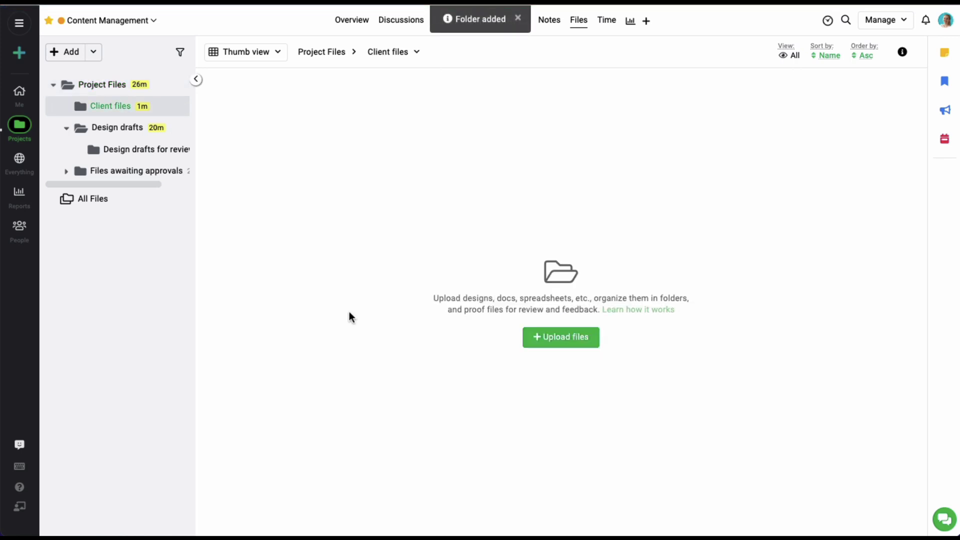
pyautogui.click(167, 106)
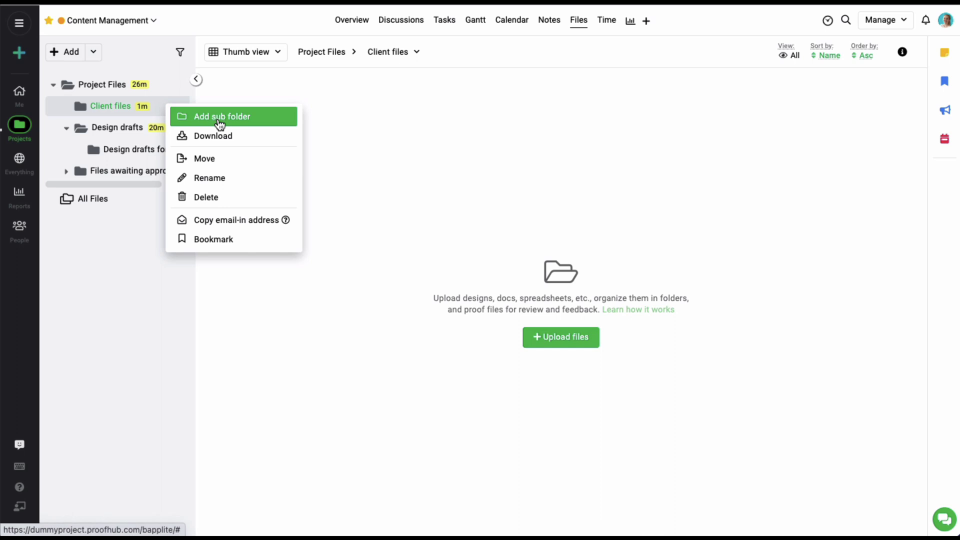
pyautogui.click(141, 52)
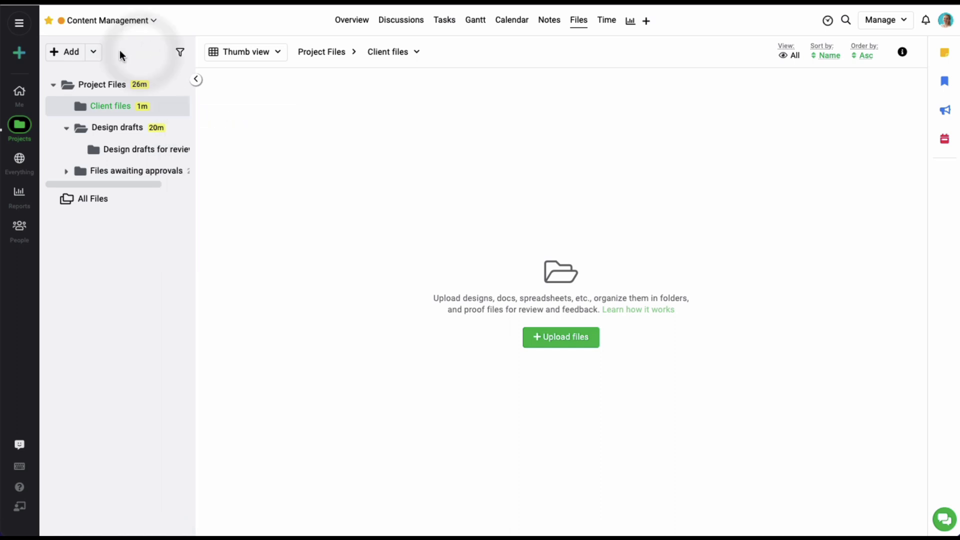
pyautogui.click(92, 57)
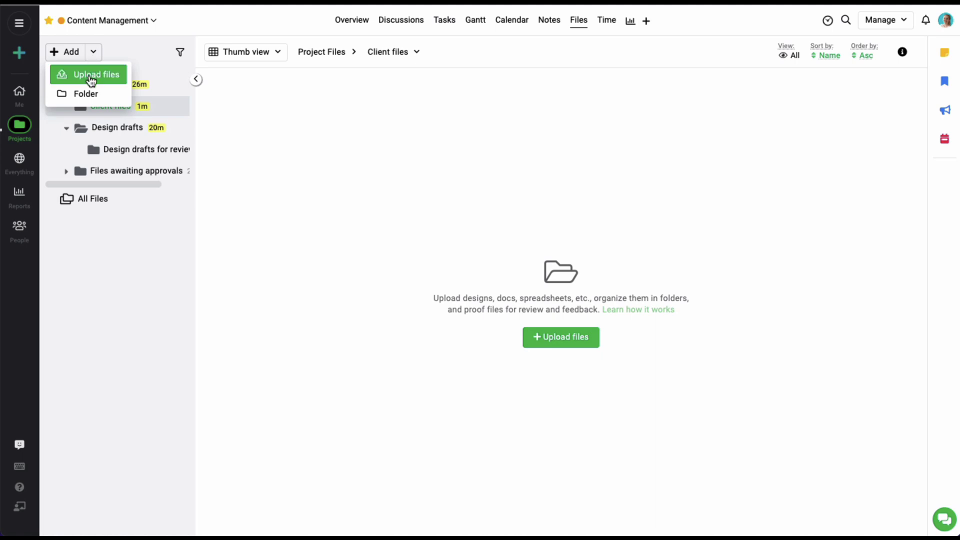
# Attach ProofHub-FeatureDeck.pdf from the computer's Desktop to a new file upload.
pyautogui.click(107, 82)
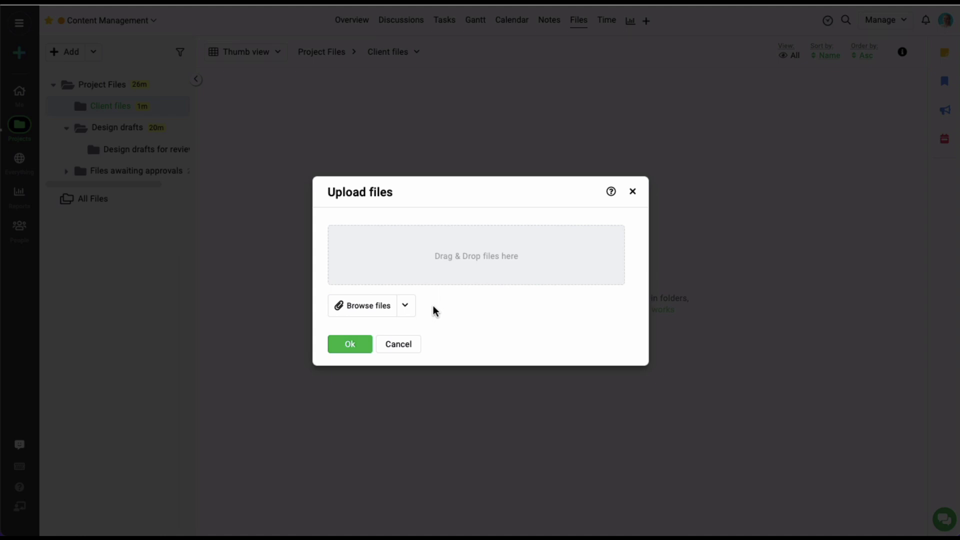
pyautogui.click(406, 306)
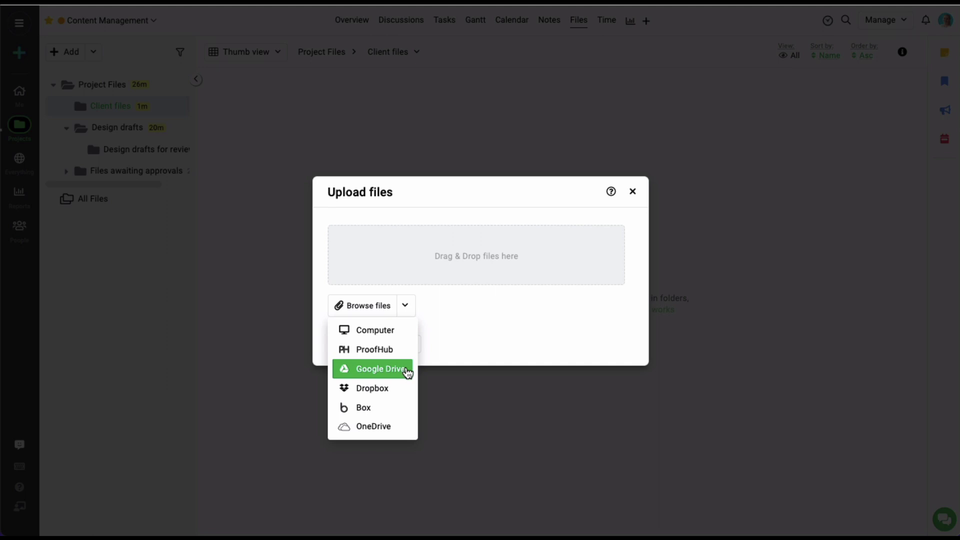
pyautogui.click(400, 336)
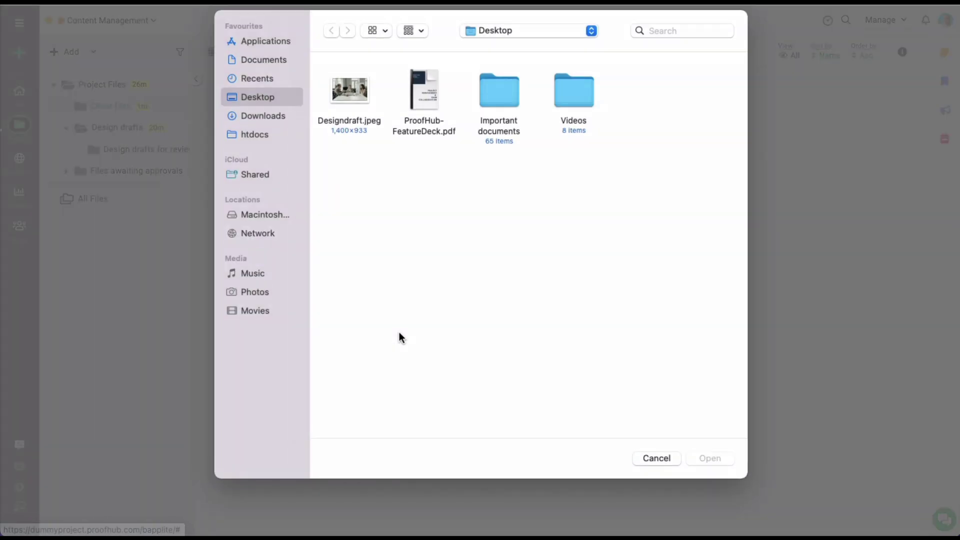
pyautogui.click(423, 91)
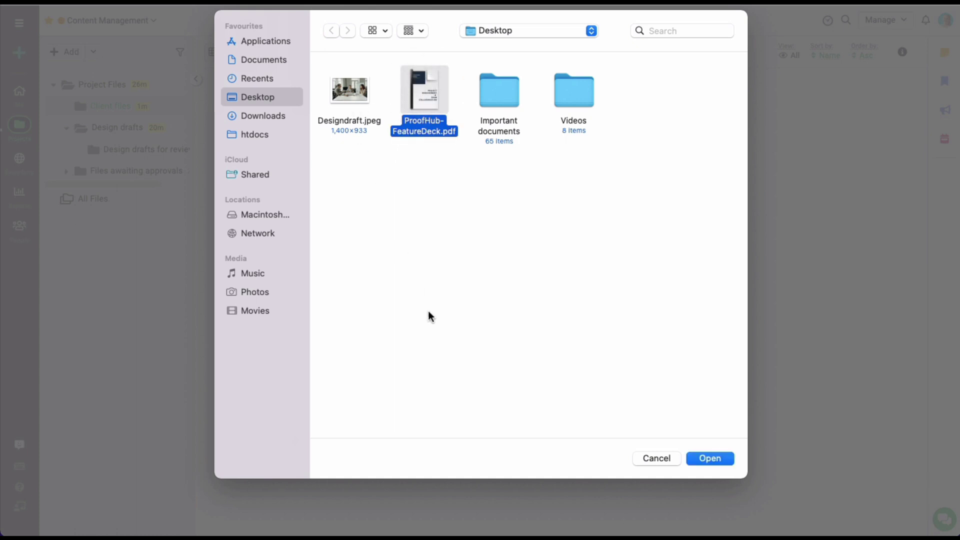
pyautogui.click(710, 458)
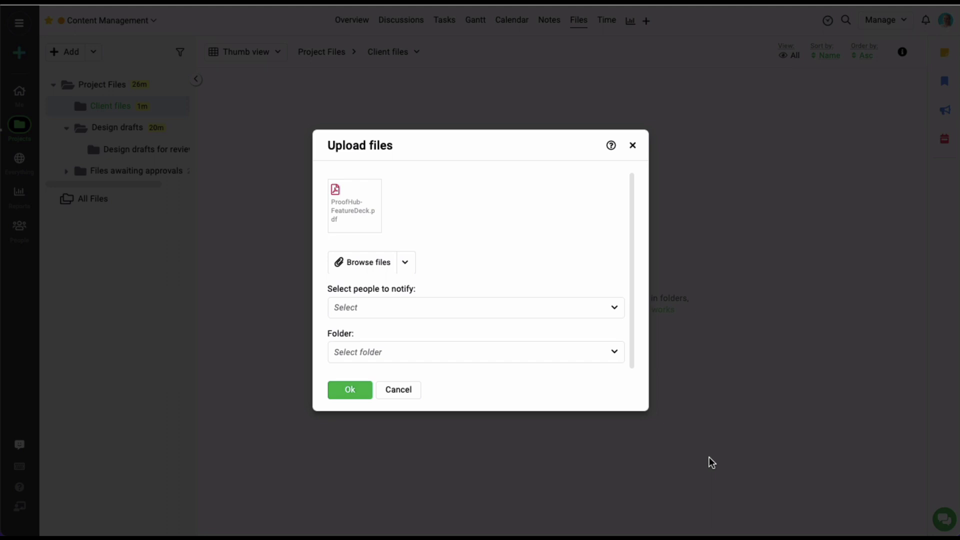
# Add two team members to the upload's notify list.
pyautogui.click(616, 315)
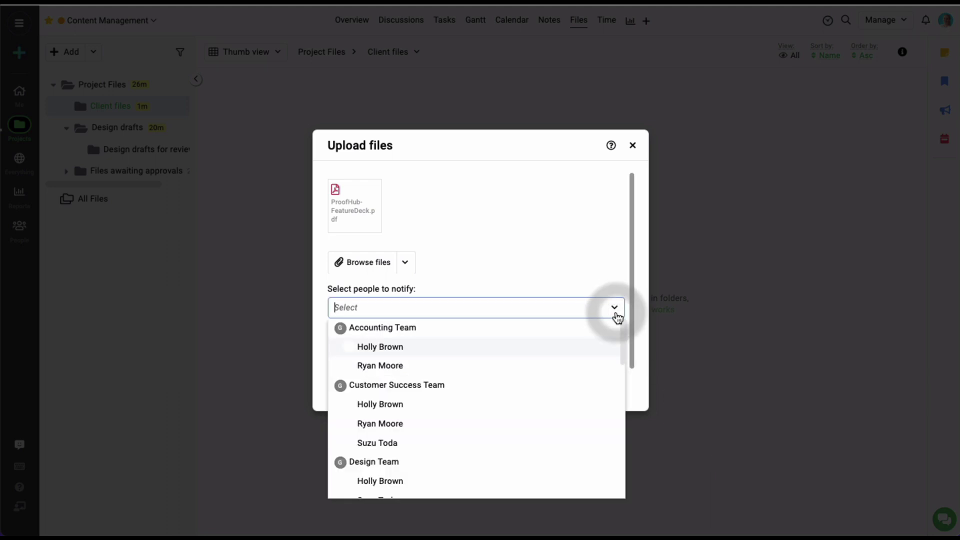
pyautogui.click(567, 346)
pyautogui.click(564, 366)
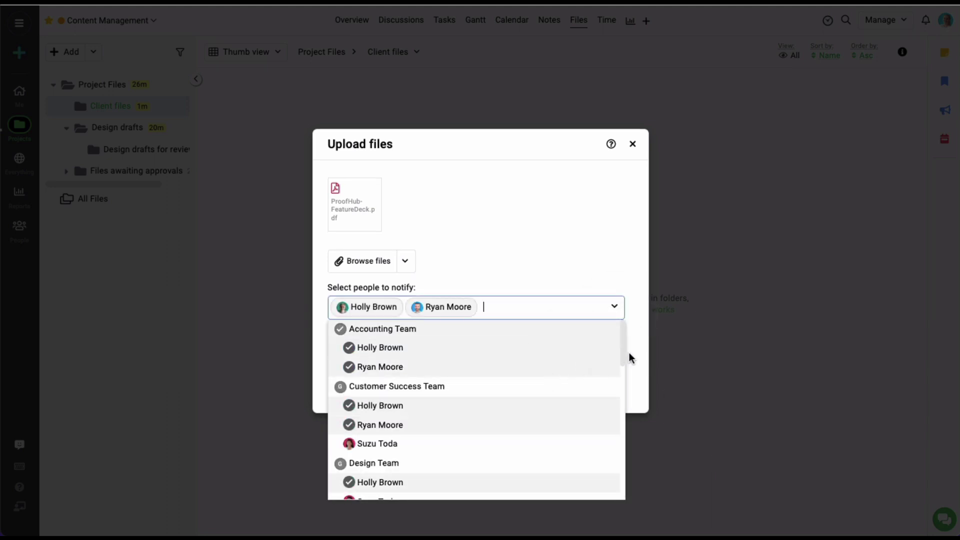
pyautogui.click(628, 353)
# Upload the PDF into Client files and open ProofHub-FeatureDeck.pdf in the proofing viewer.
pyautogui.click(593, 352)
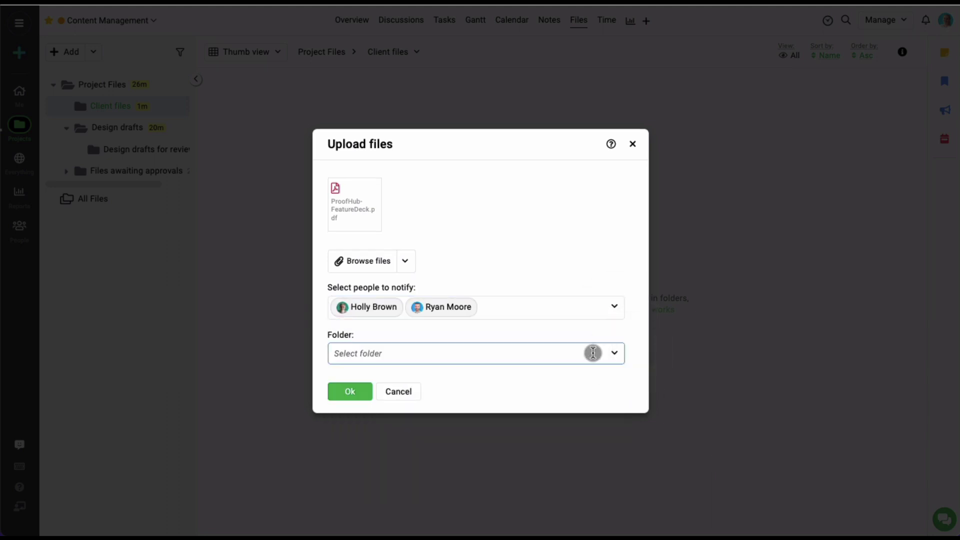
pyautogui.click(515, 395)
pyautogui.click(367, 391)
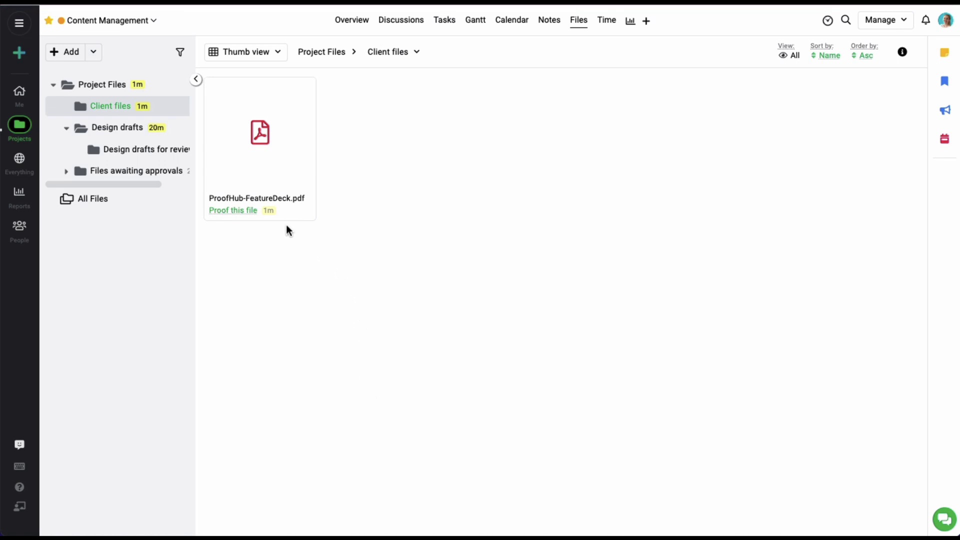
pyautogui.moveTo(251, 186)
pyautogui.click(264, 187)
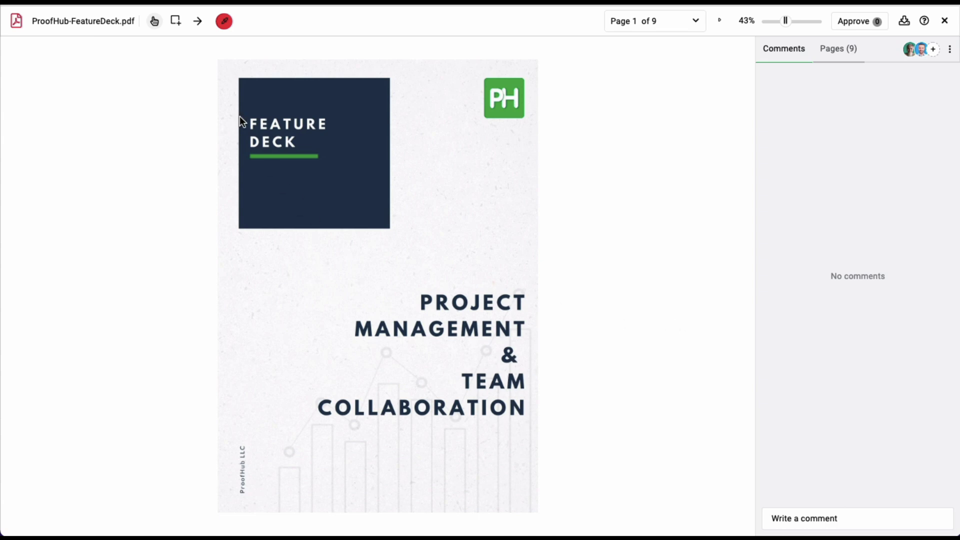
# Box the word PROJECT and post a comment tagging a teammate: 'Change font color to #808000'.
pyautogui.click(175, 21)
pyautogui.moveTo(392, 262)
pyautogui.mouseDown()
pyautogui.moveTo(414, 294)
pyautogui.moveTo(530, 318)
pyautogui.mouseUp()
pyautogui.click(803, 517)
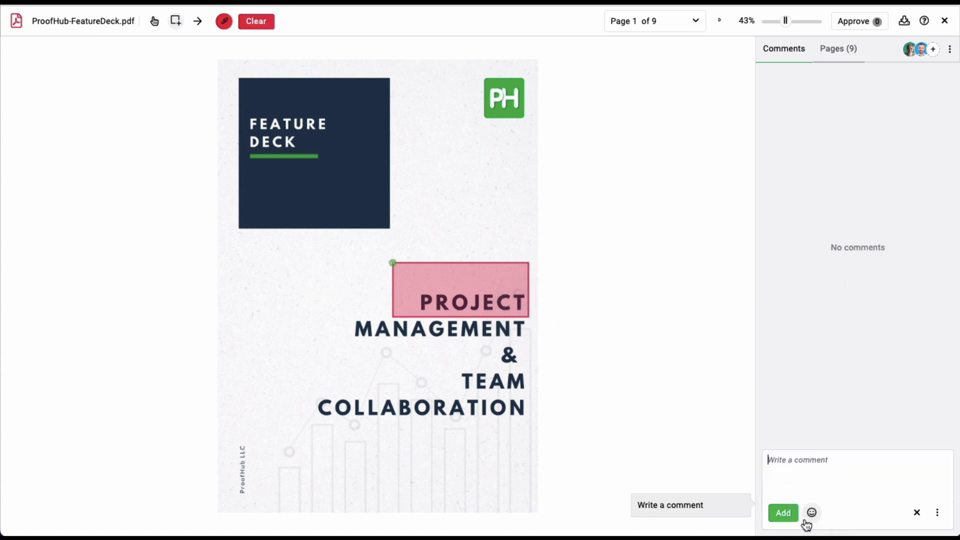
pyautogui.write('@')
pyautogui.click(809, 440)
pyautogui.click(849, 458)
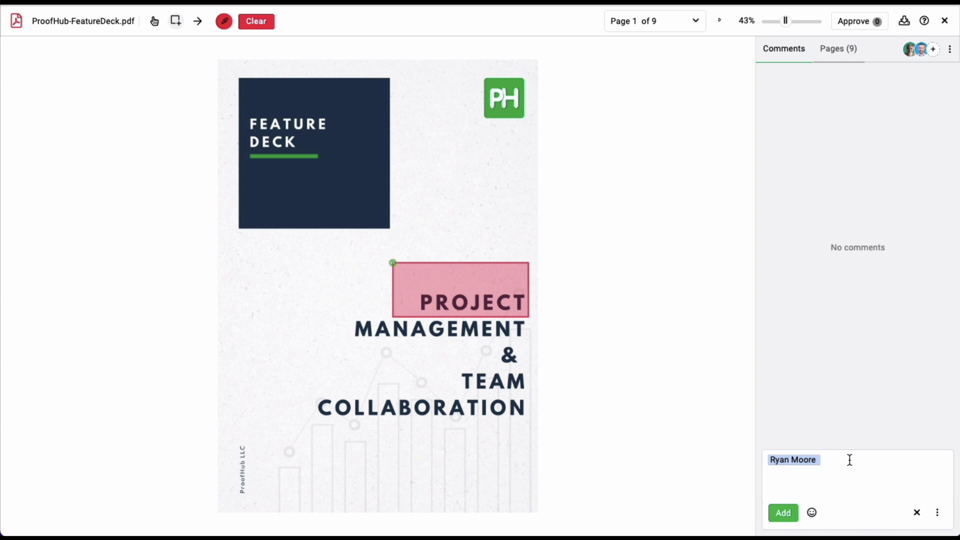
pyautogui.write('Change font color to #808000')
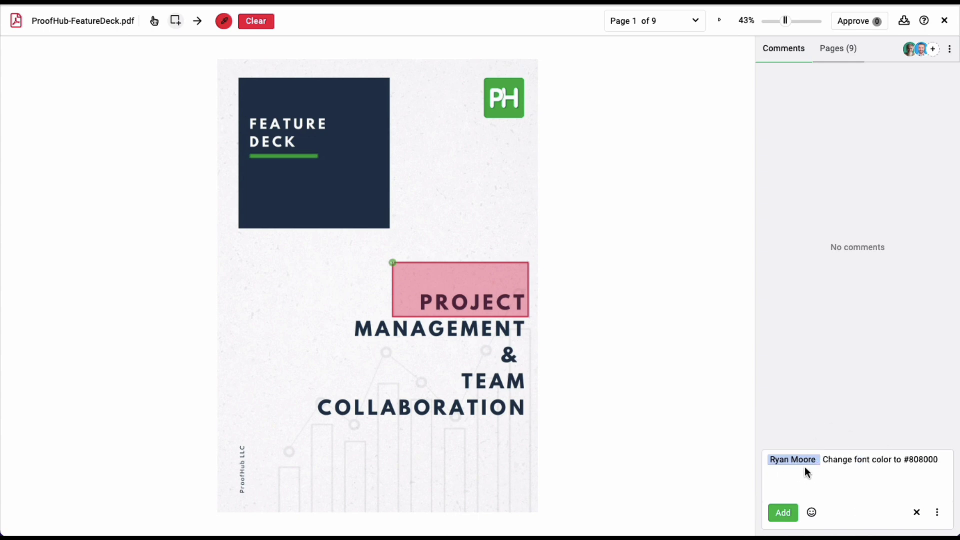
pyautogui.click(789, 514)
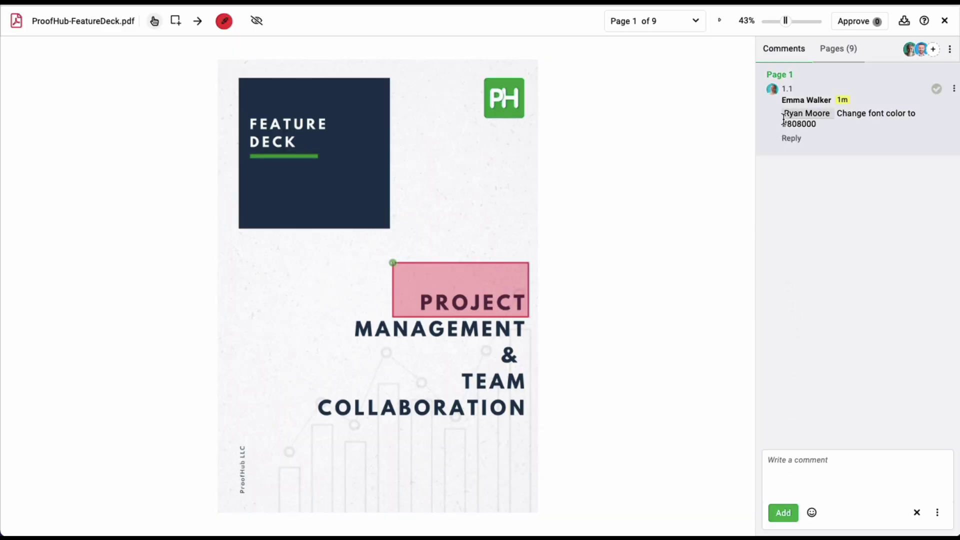
pyautogui.click(834, 49)
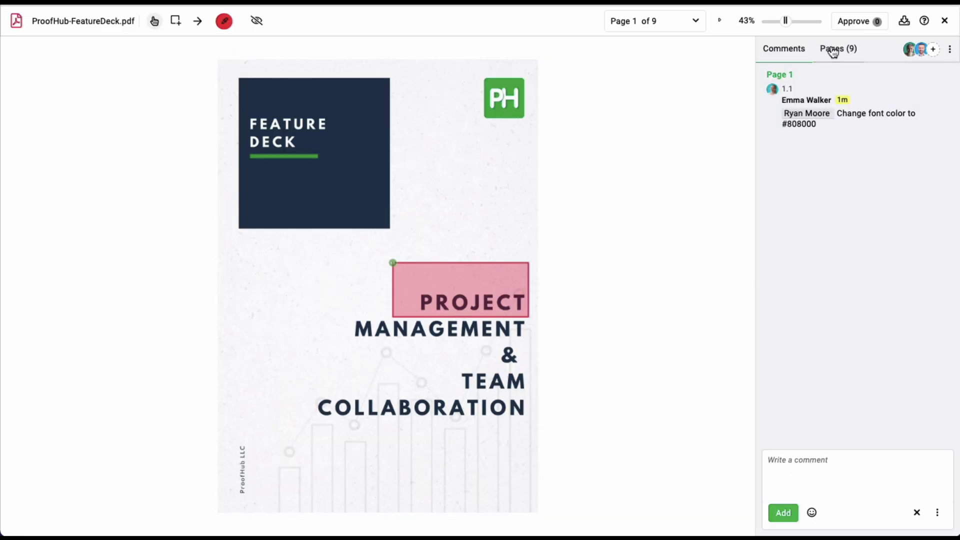
# Approve the FeatureDeck PDF and save and close the proofing viewer.
pyautogui.click(867, 33)
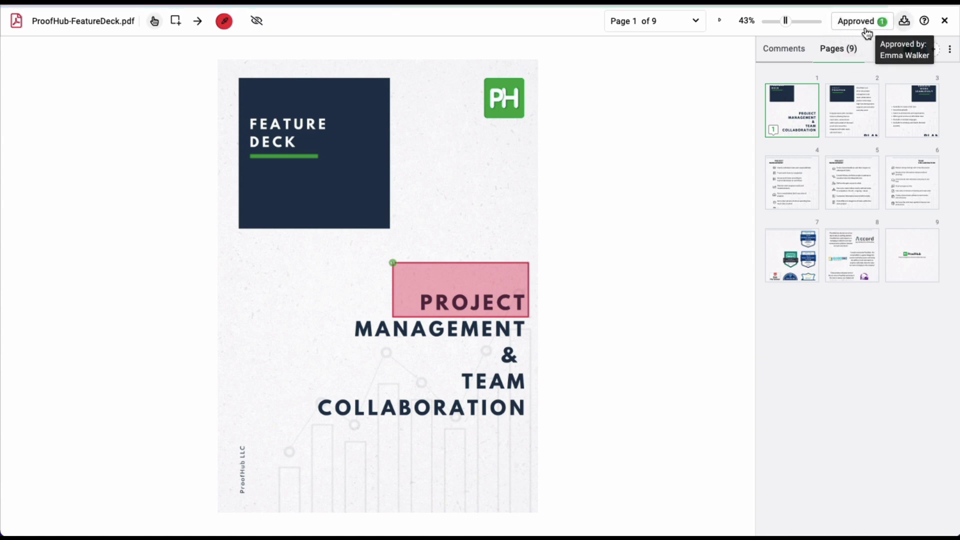
pyautogui.click(942, 29)
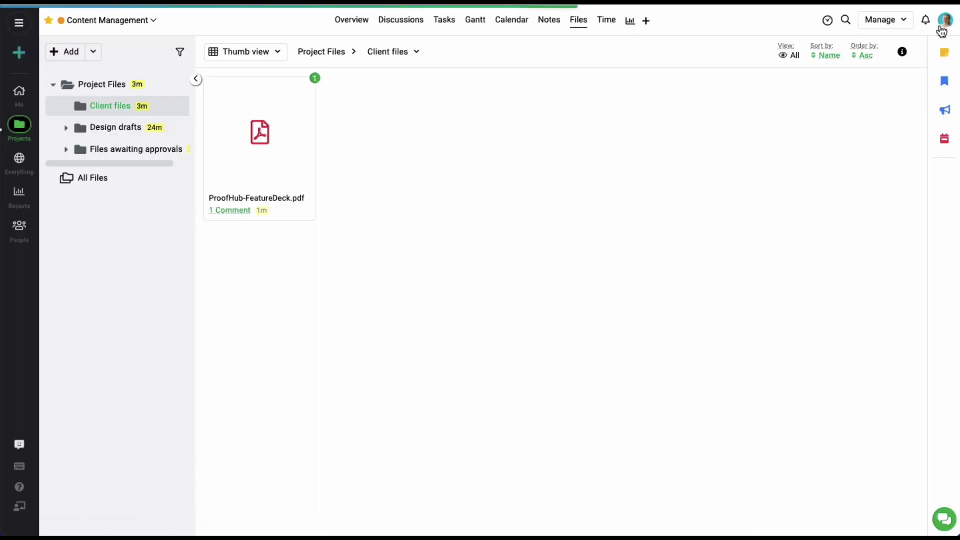
# View the FeatureDeck PDF's actions, then go up to the Project Files folder.
pyautogui.rightClick(297, 121)
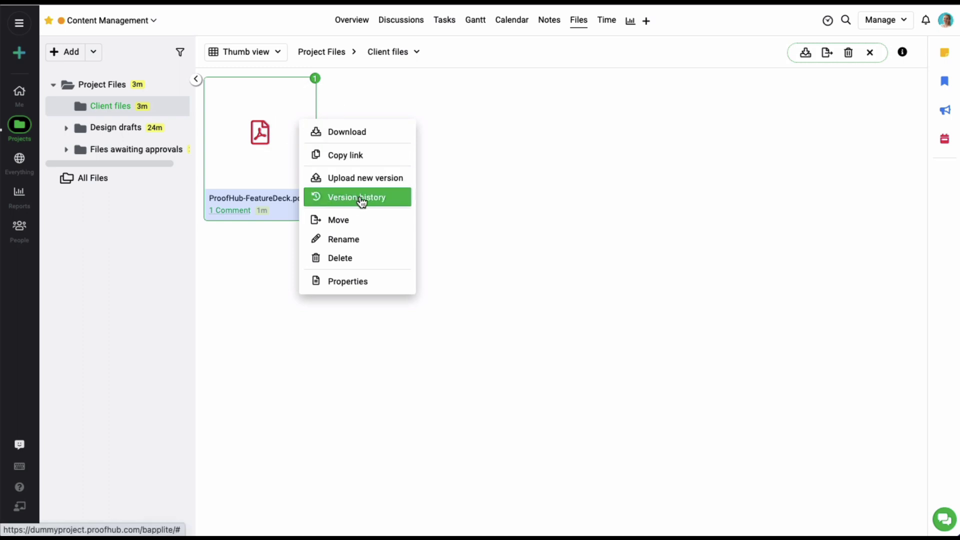
pyautogui.click(127, 87)
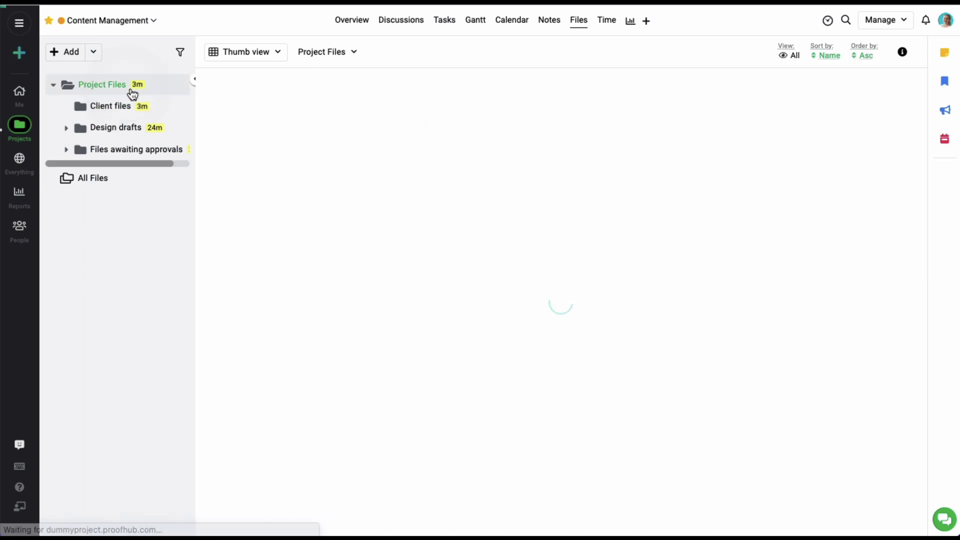
# Show the properties panel for Design draft 4.jpeg, then Design draft 3.jpeg.
pyautogui.moveTo(238, 74); pyautogui.dragTo(650, 177)
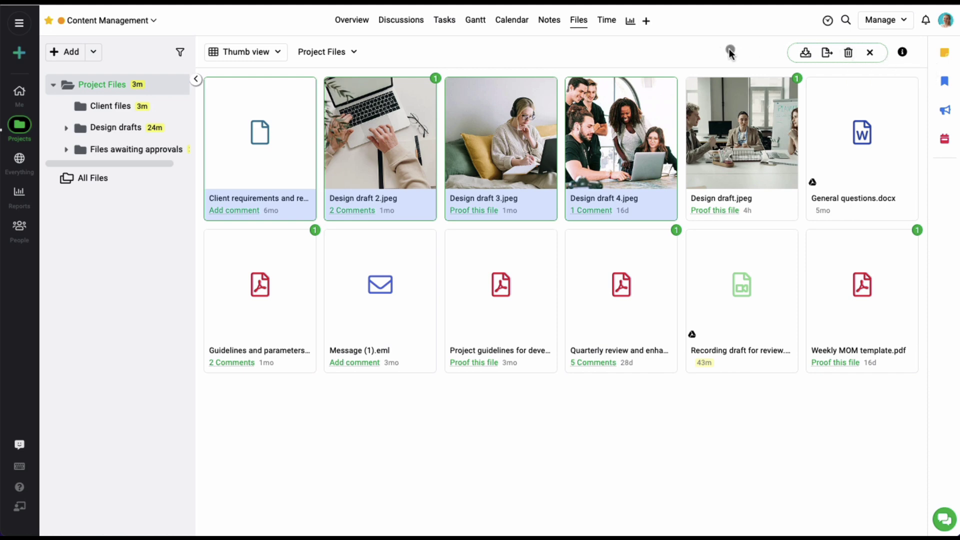
pyautogui.click(655, 118)
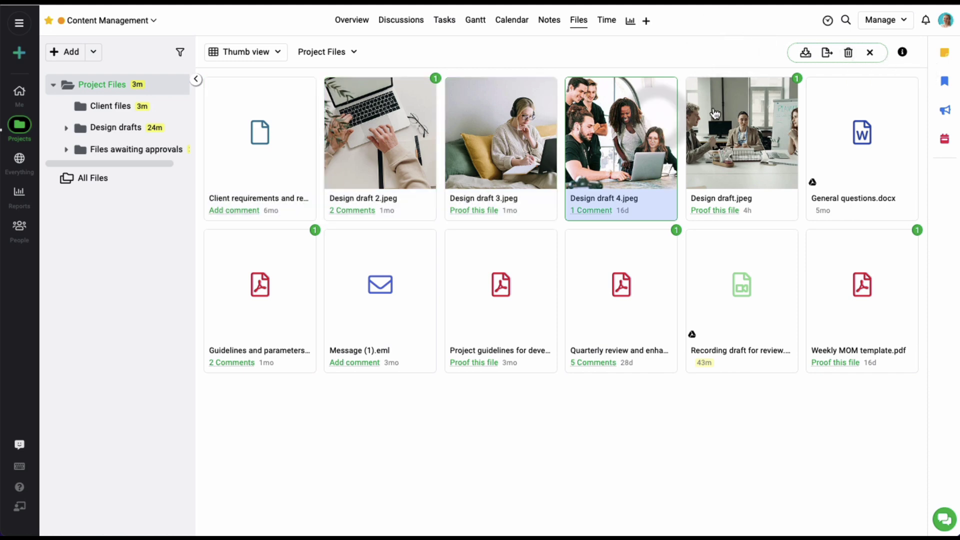
pyautogui.click(903, 53)
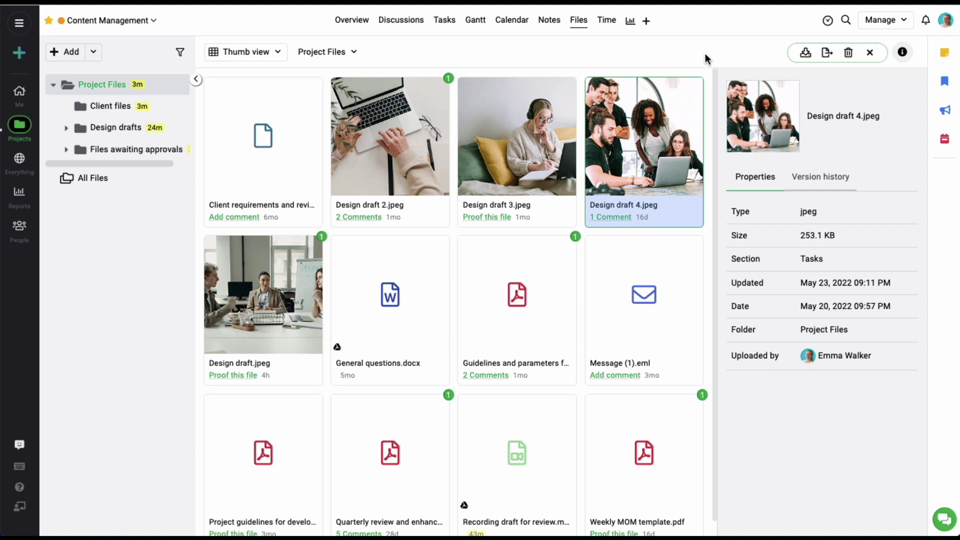
pyautogui.rightClick(508, 147)
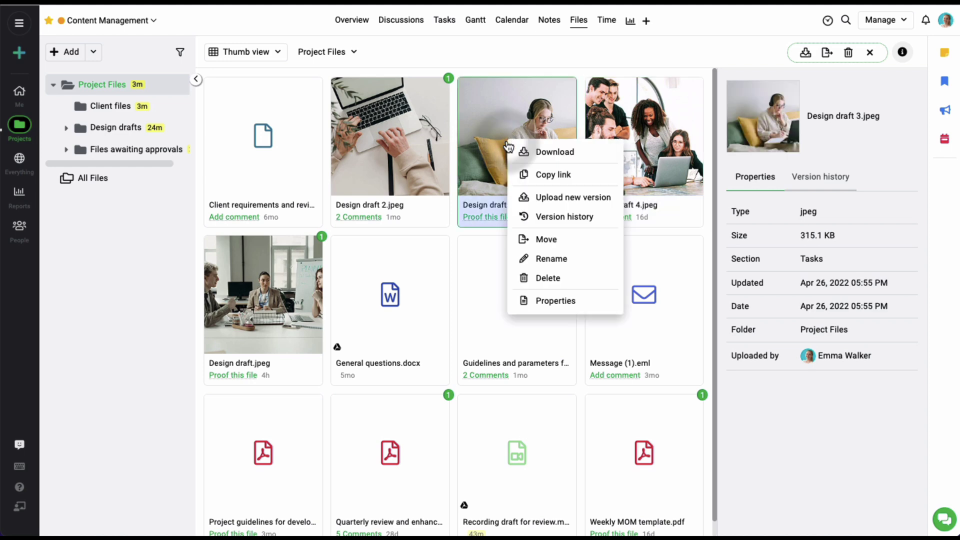
# Copy link for Design draft 3.jpeg and select its downloading and proofing URLs.
pyautogui.click(559, 176)
pyautogui.click(555, 201)
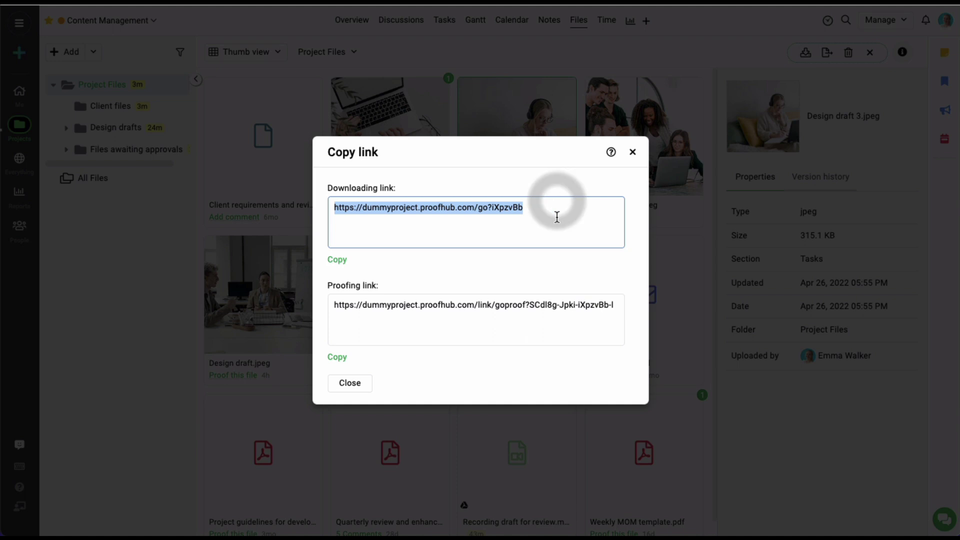
pyautogui.click(585, 300)
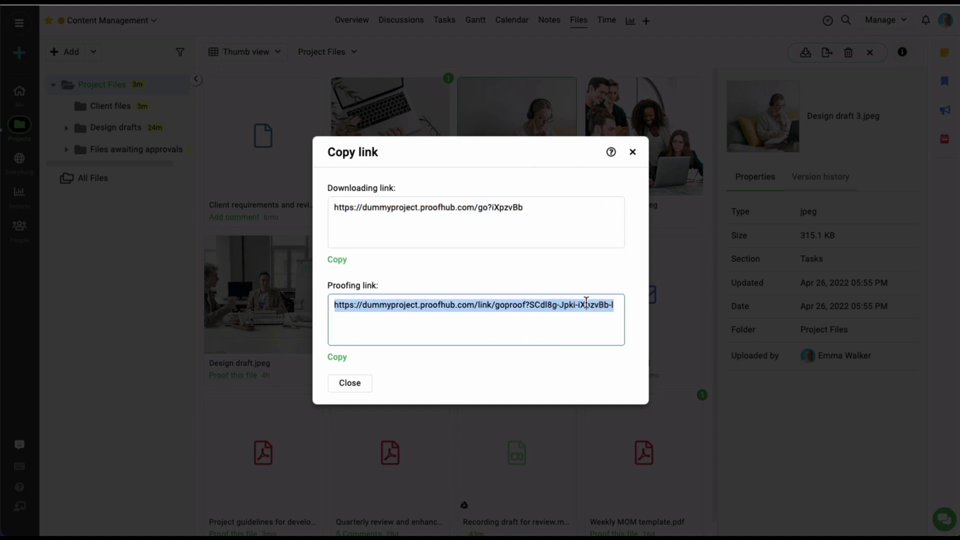